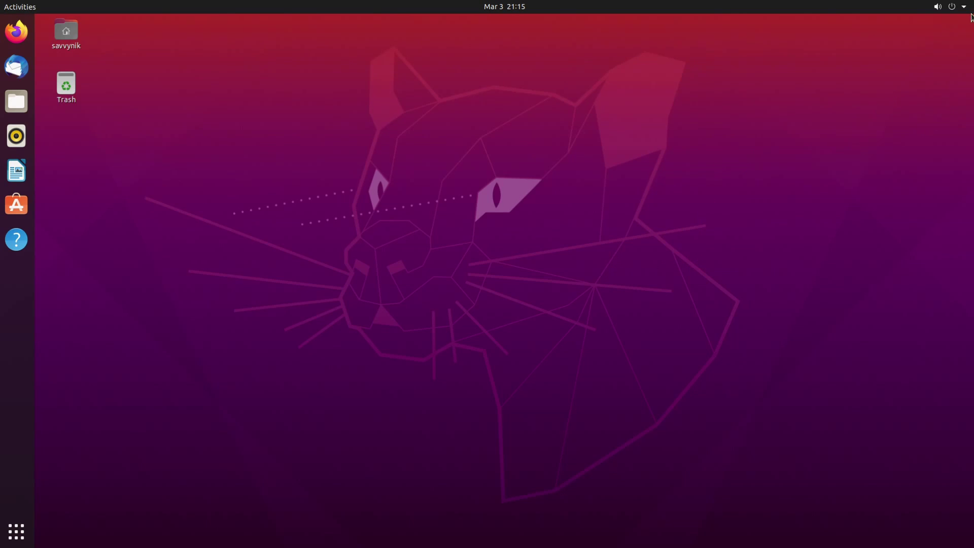
- Restart the computer and pick Windows Boot Manager in GRUB to boot Windows 10
click(967, 6)
click(897, 90)
click(857, 144)
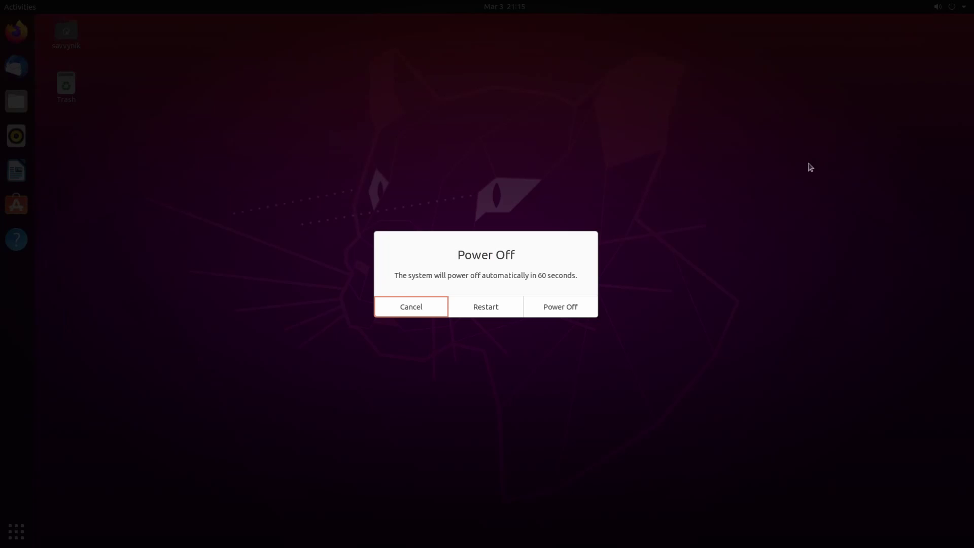
click(483, 306)
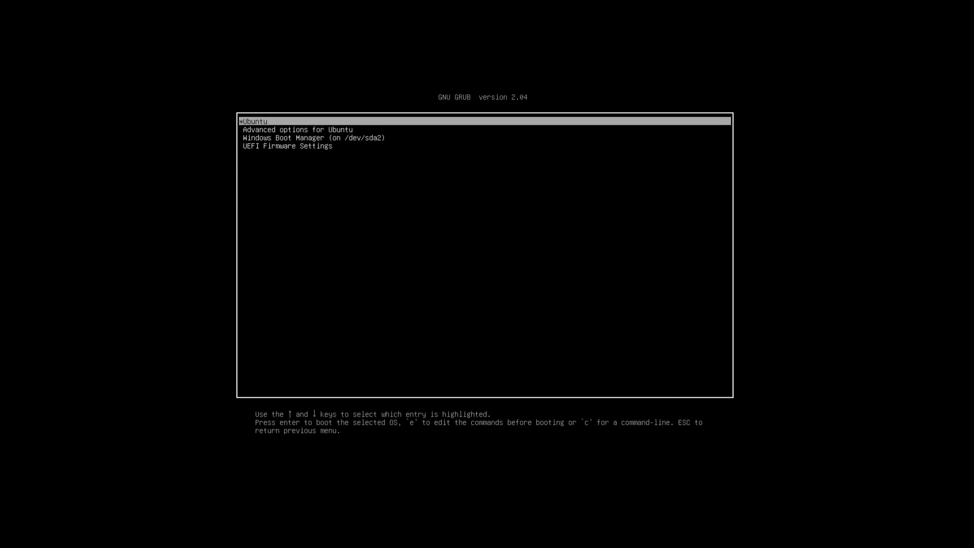
key(Down)
key(Down)
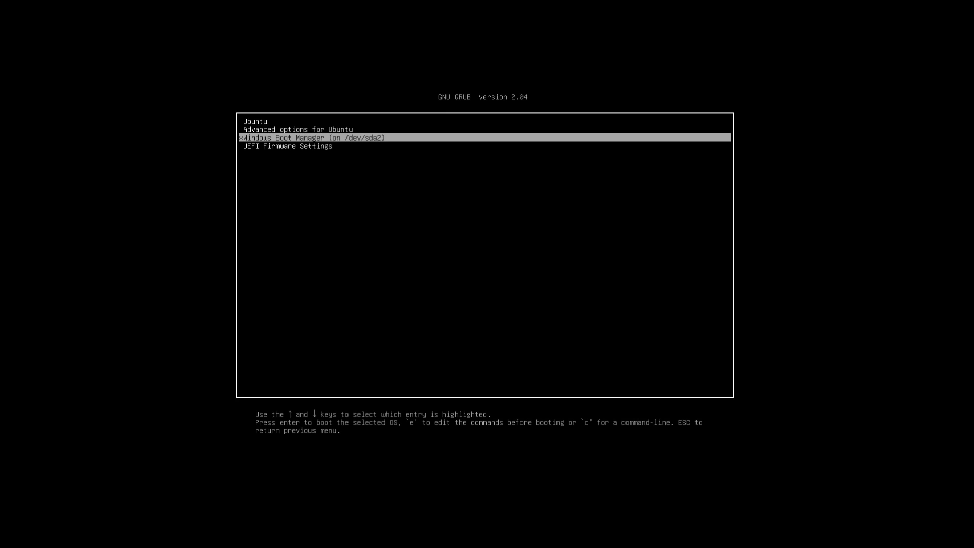
key(Return)
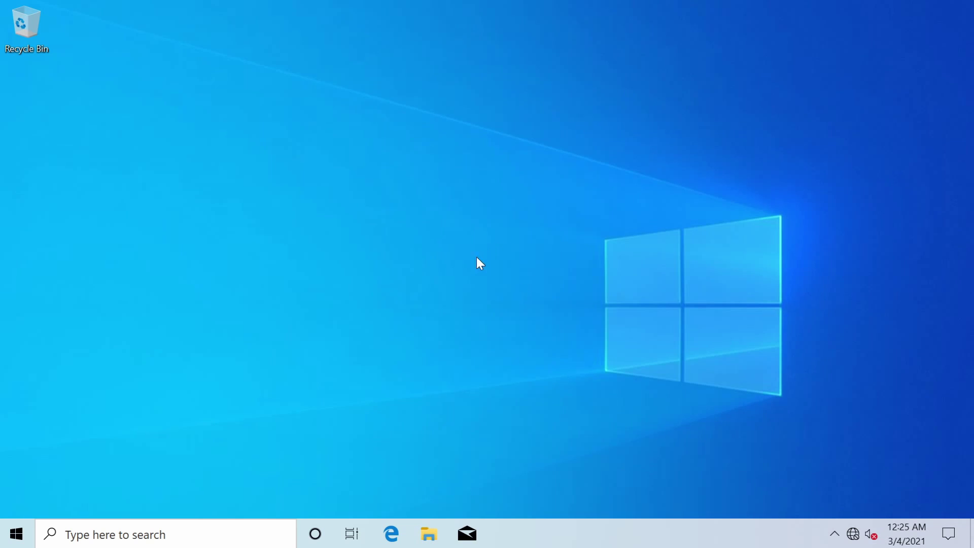
- Search 'disk manage', launch Disk Management, and reposition its window on the desktop
click(209, 522)
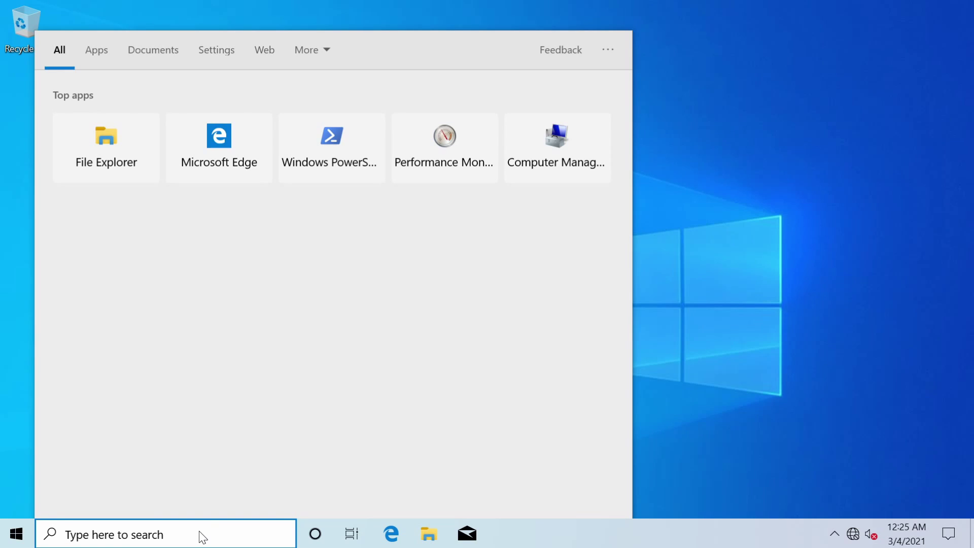
text(disk manage)
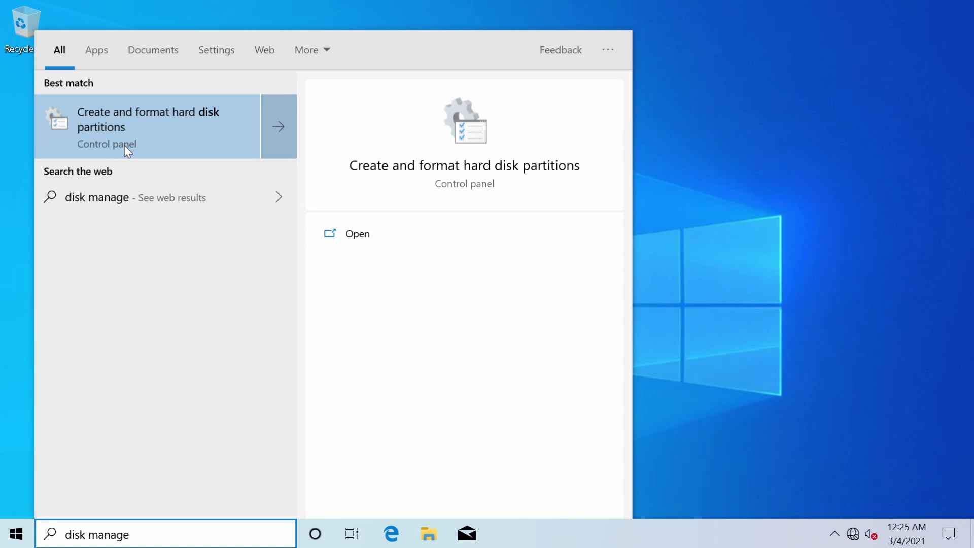
click(146, 130)
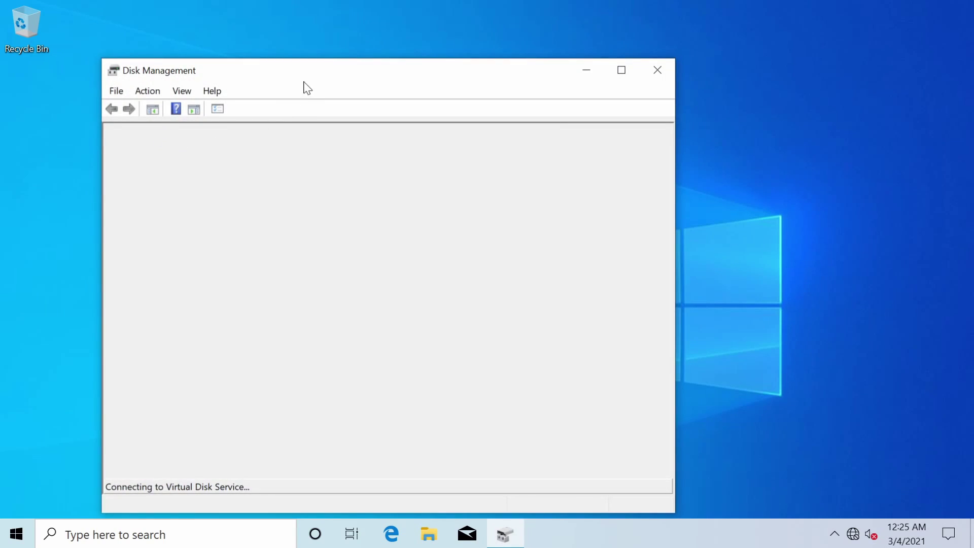
drag(314, 74, 425, 47)
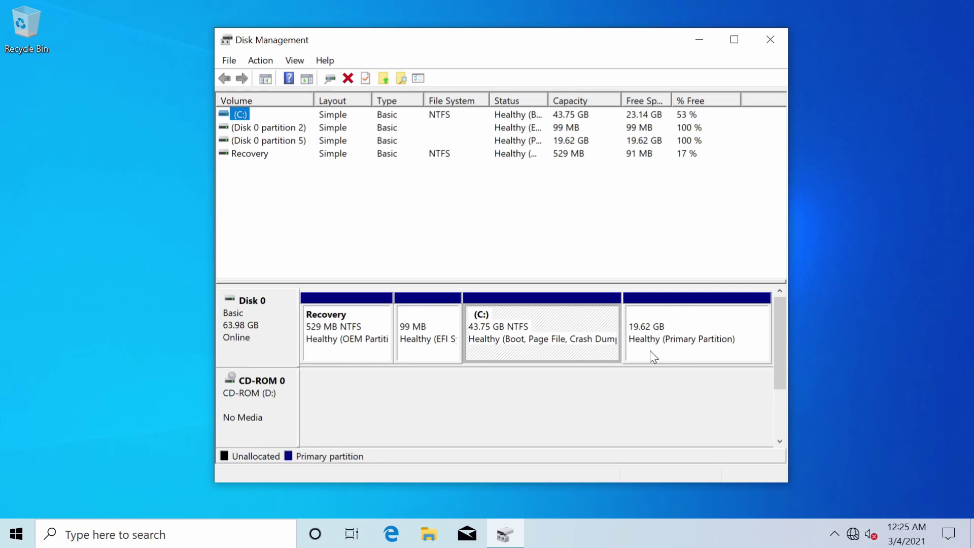
click(673, 347)
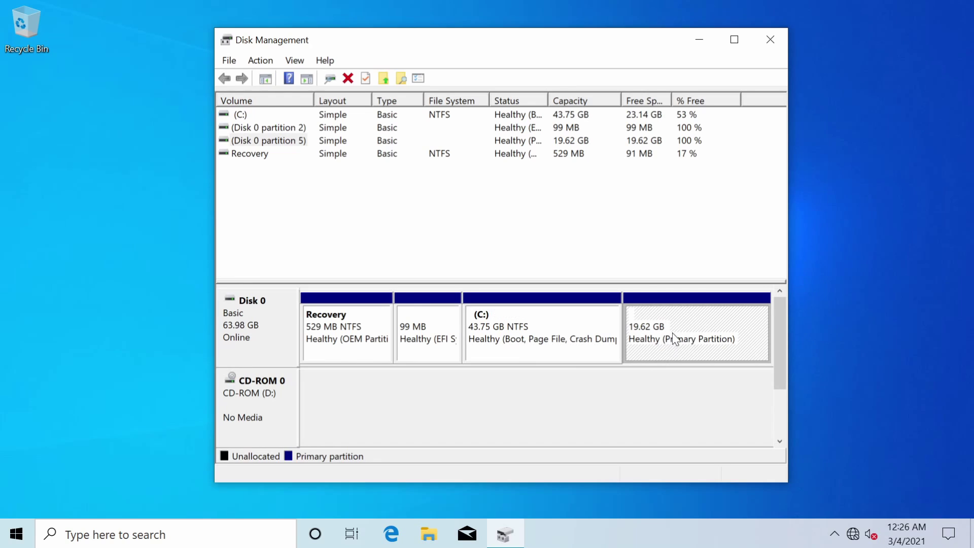
click(341, 339)
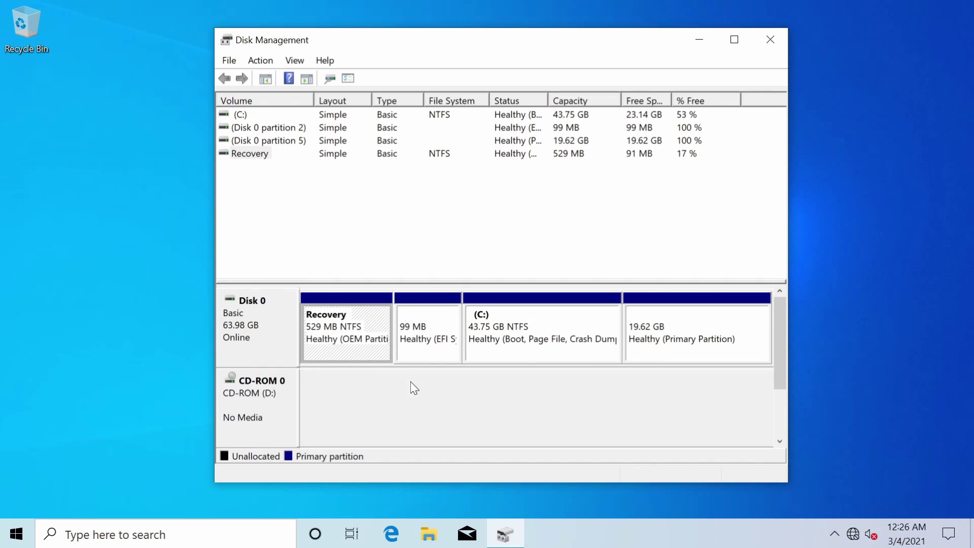
click(419, 352)
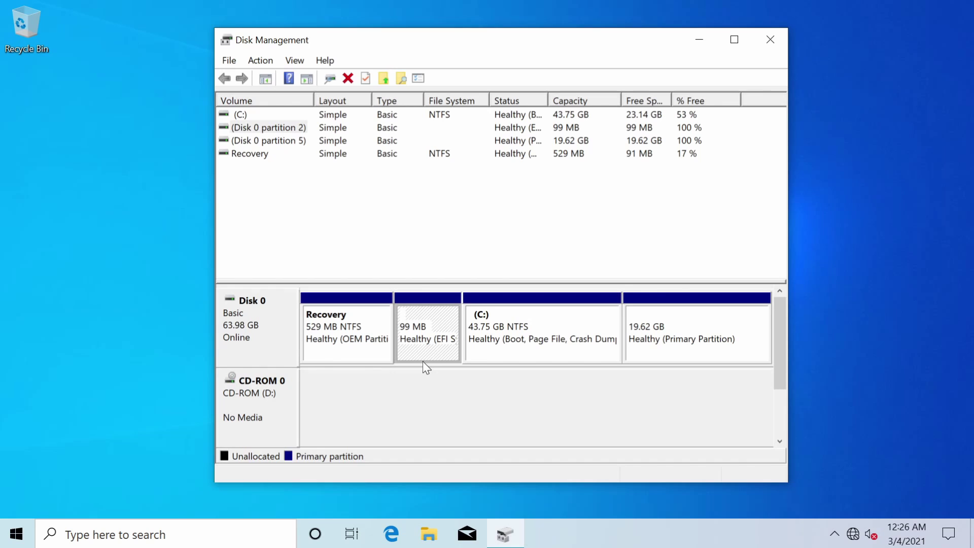
click(540, 321)
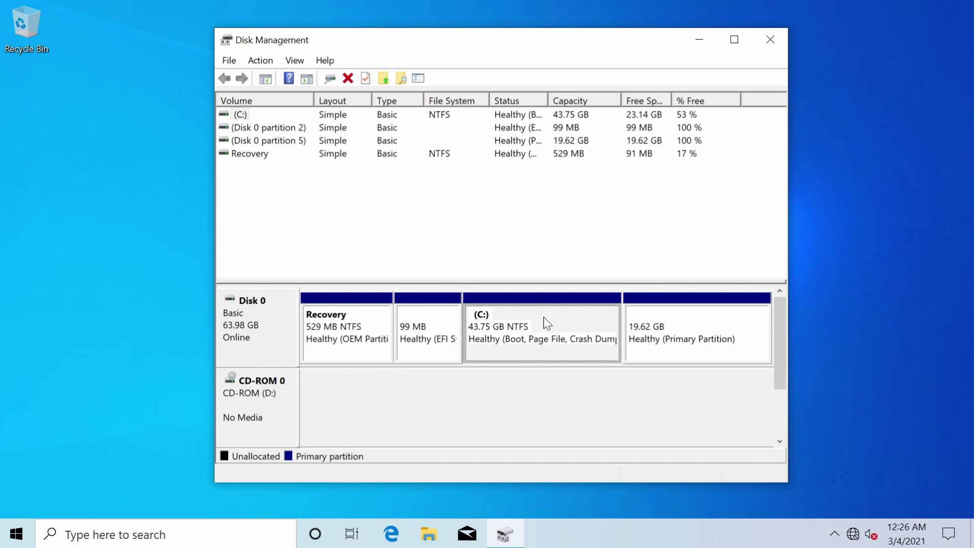
click(654, 335)
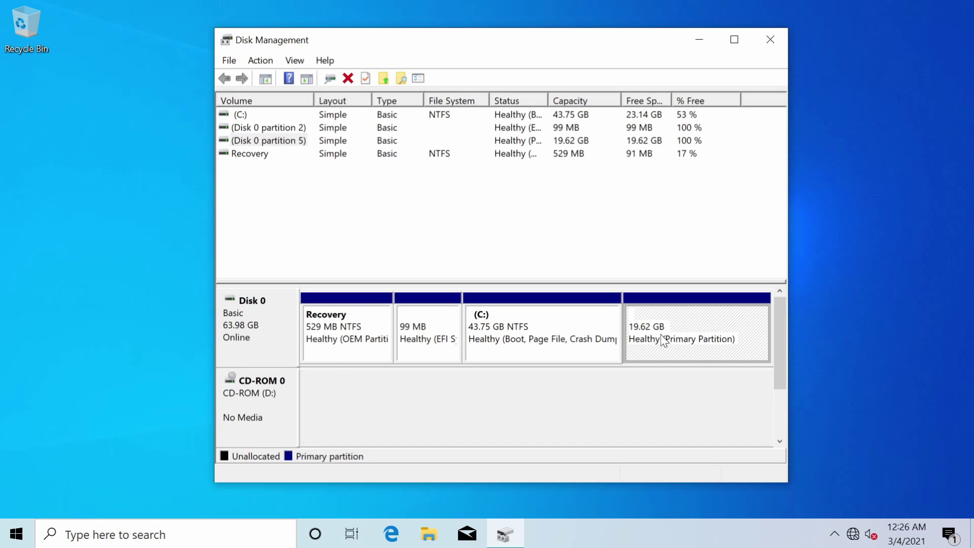
click(255, 348)
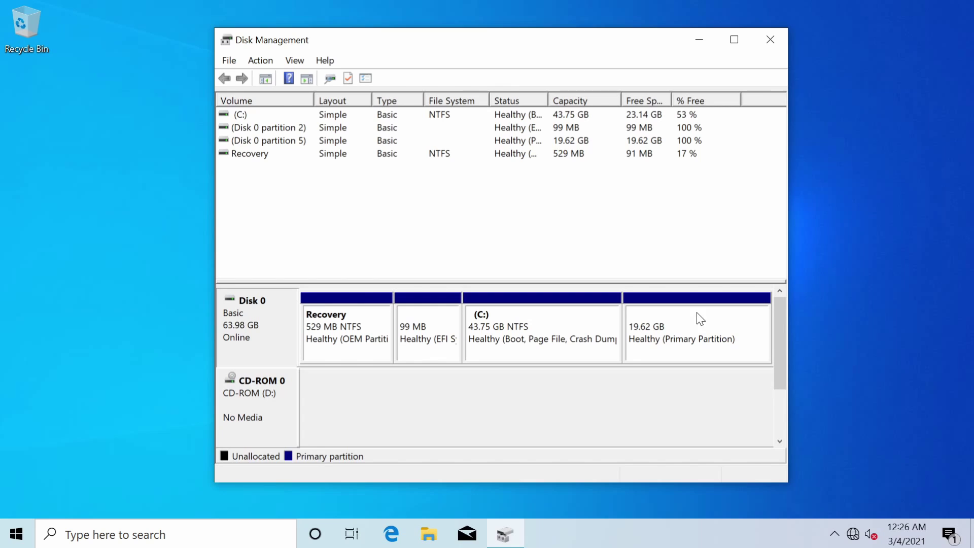
click(700, 344)
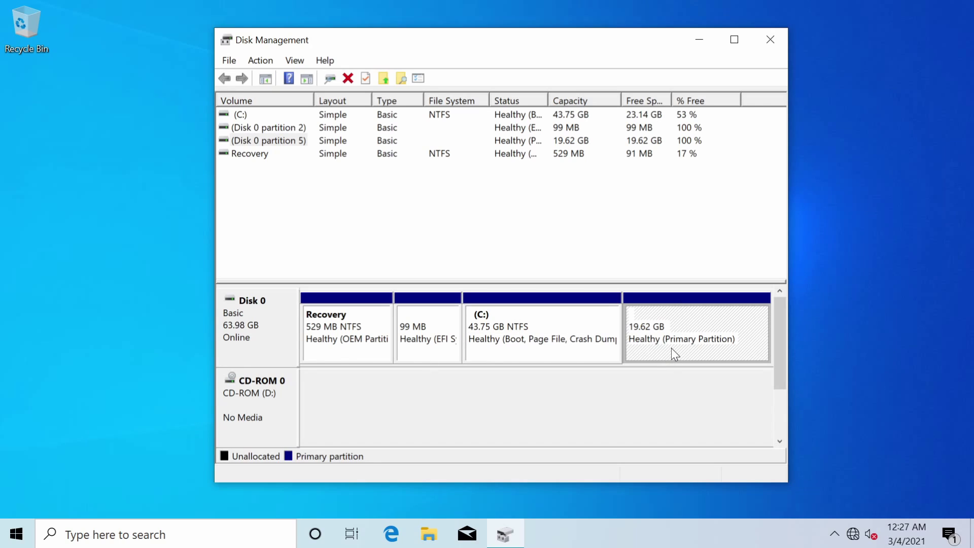
click(434, 351)
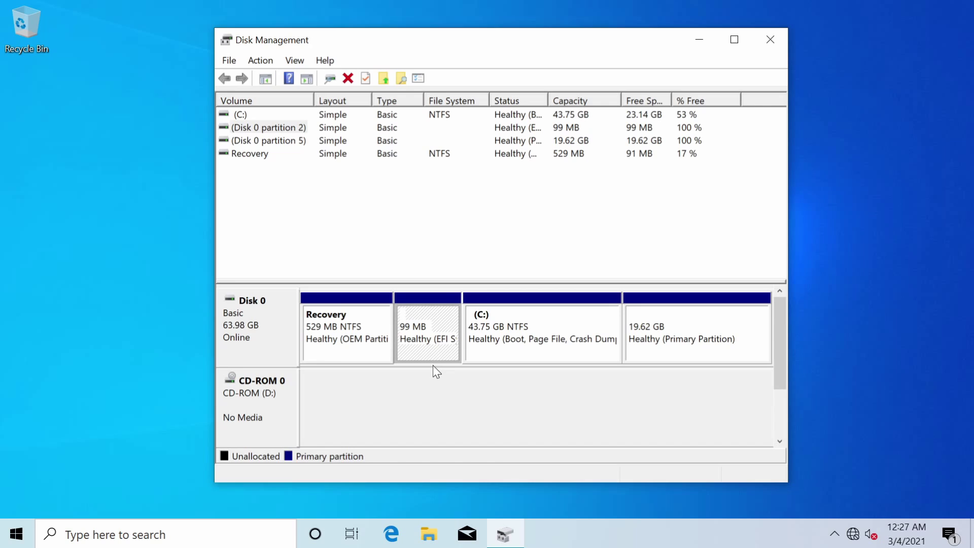
click(703, 352)
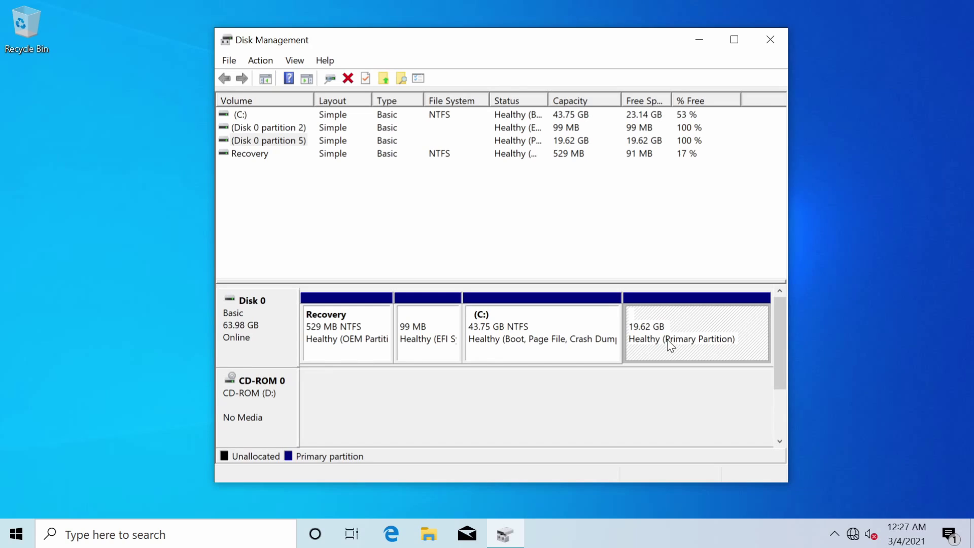
- Launch Command Prompt from a 'cmd' search as administrator, approving the UAC prompt
click(148, 532)
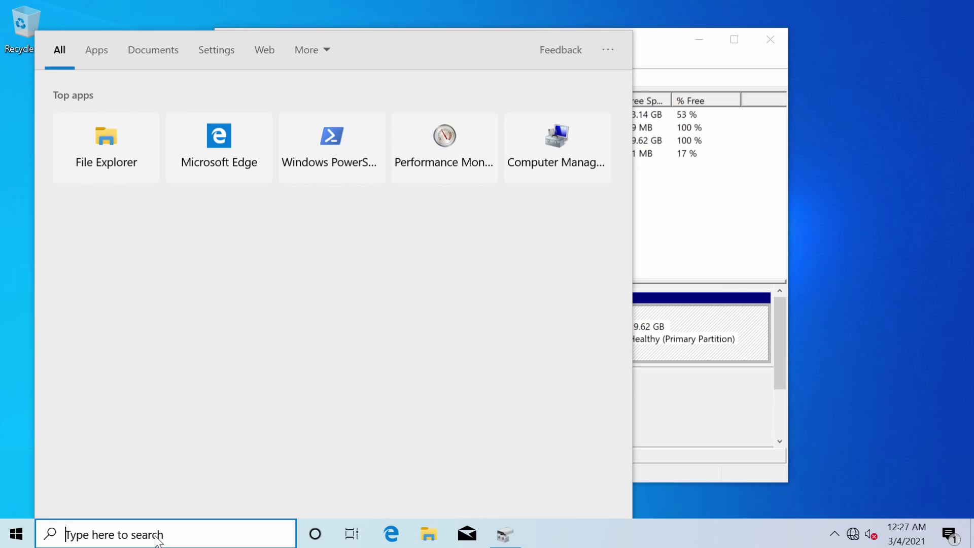
text(cmd)
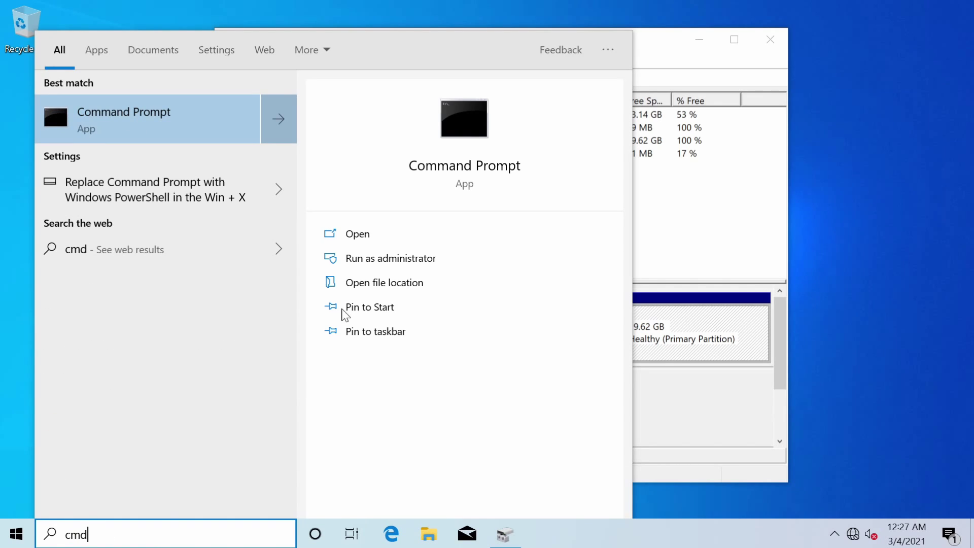
right_click(180, 120)
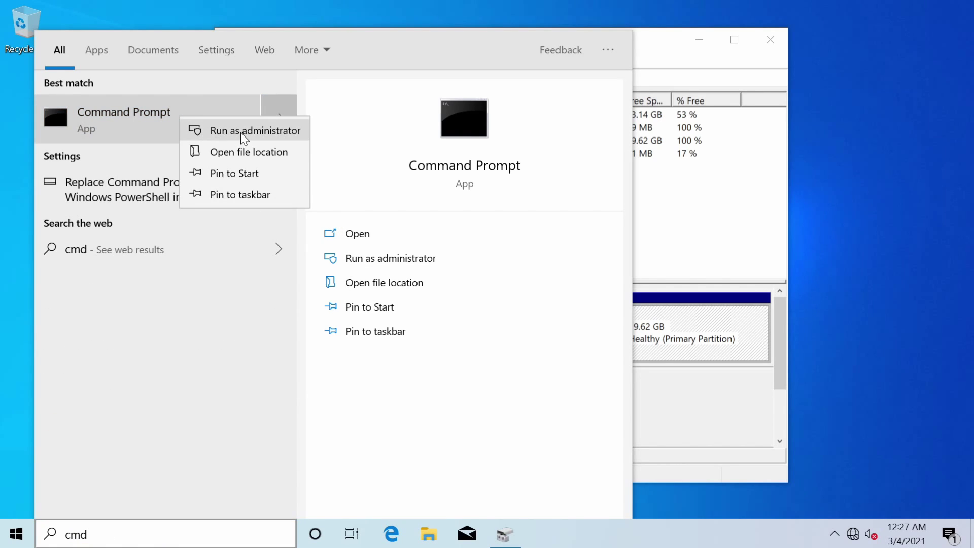
click(390, 264)
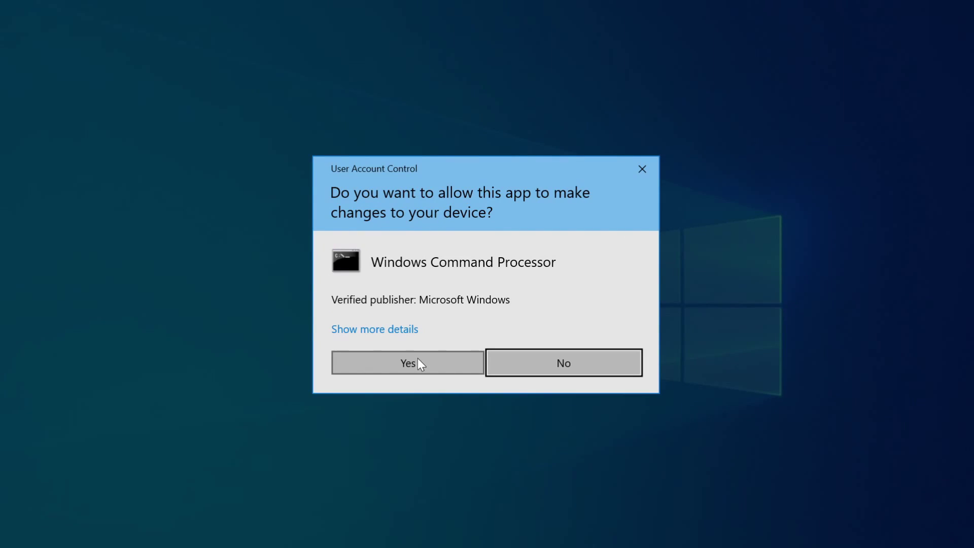
click(419, 359)
drag(469, 77, 543, 68)
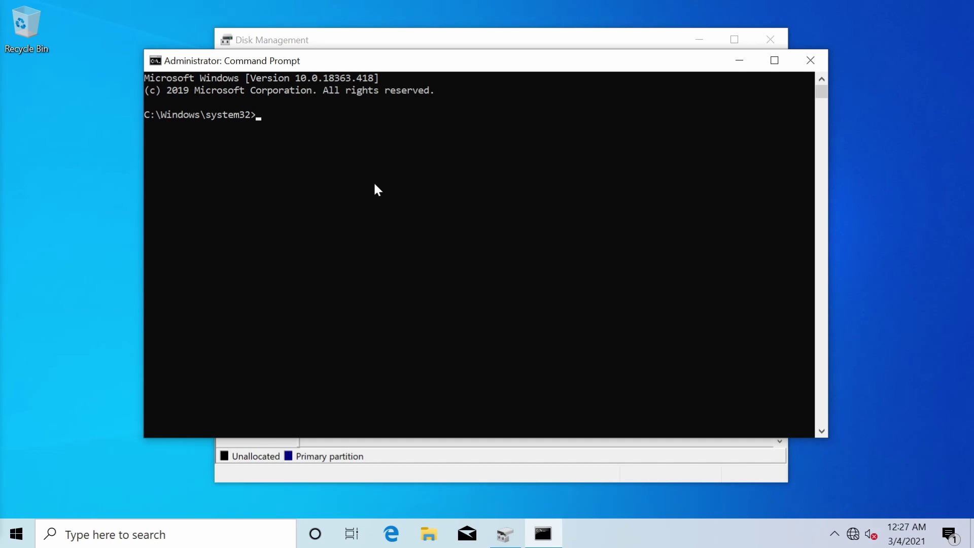
- Run 'bcdedit /enum firmware' to list the firmware boot entries
click(386, 178)
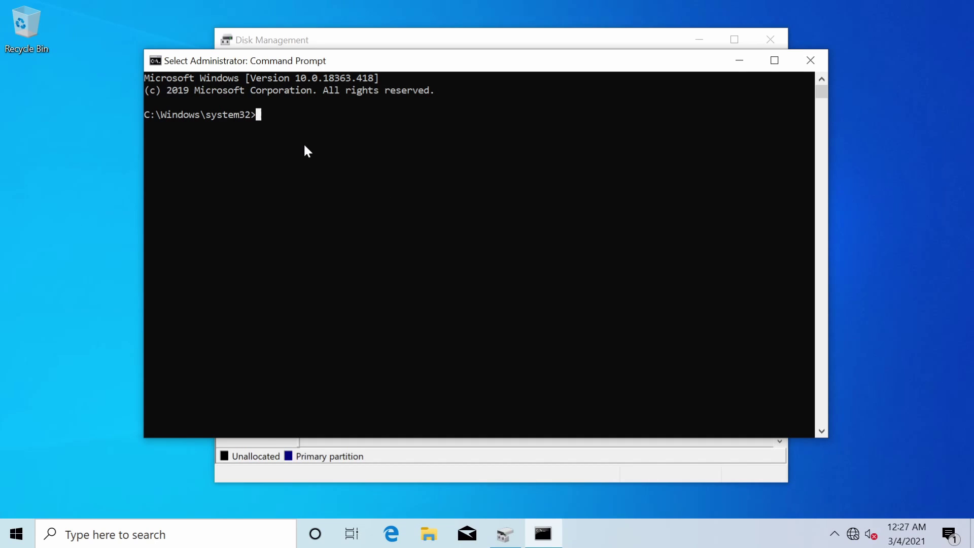
text(bcde)
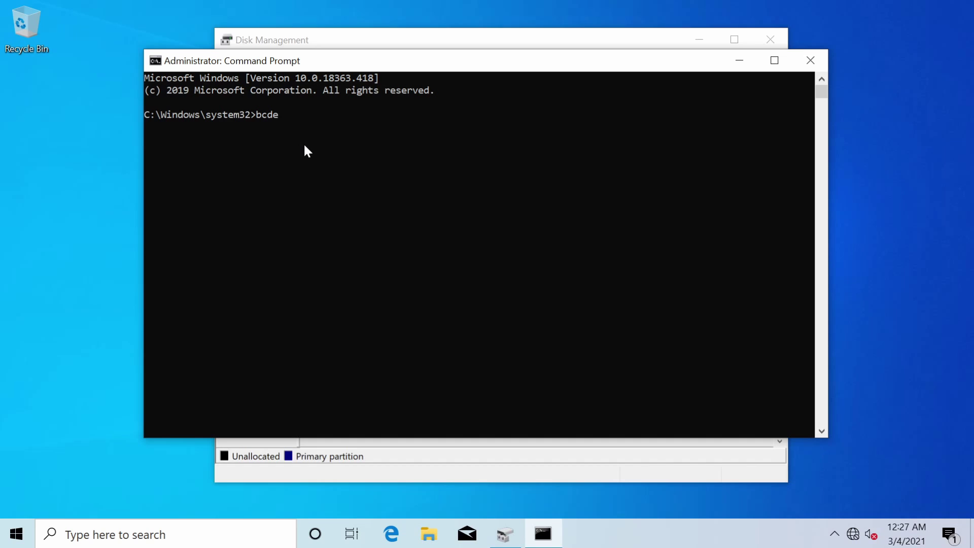
text(dit /enum firmware)
key(Return)
scroll(305, 146, up, 9)
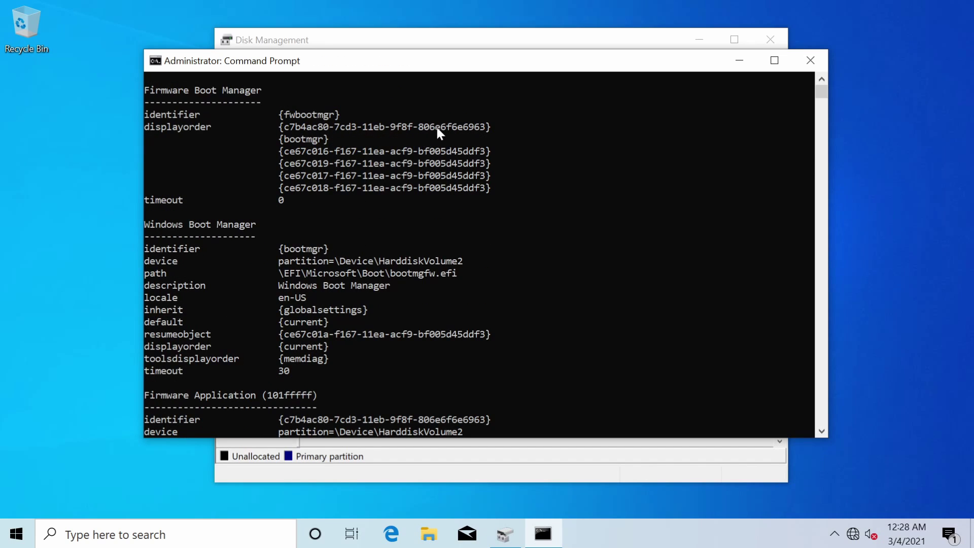
scroll(431, 140, down, 1)
- Scroll to the ubuntu firmware entry and select its identifier {c7b4ac80-7cd3-11eb-9f8f-806e6f6e6963}
drag(145, 224, 263, 224)
scroll(269, 226, down, 1)
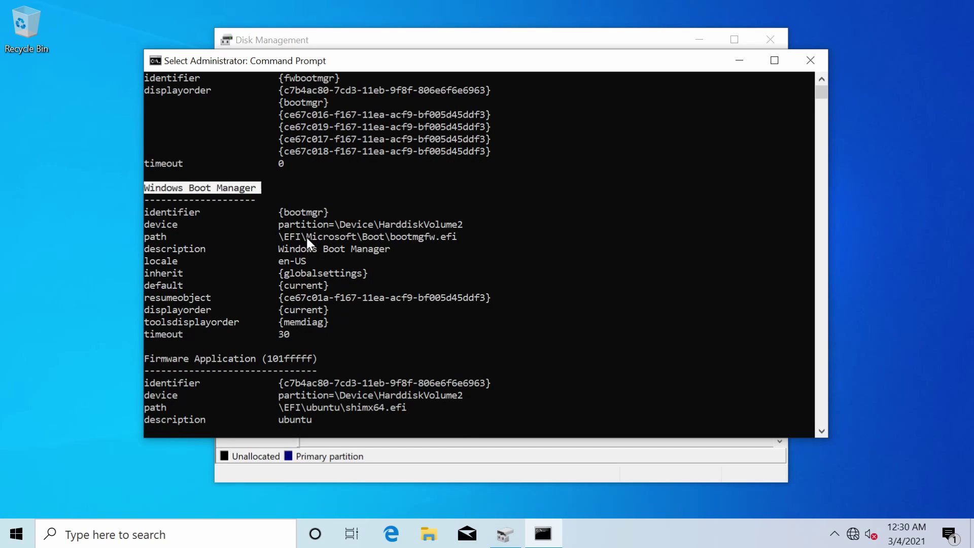
scroll(304, 237, down, 1)
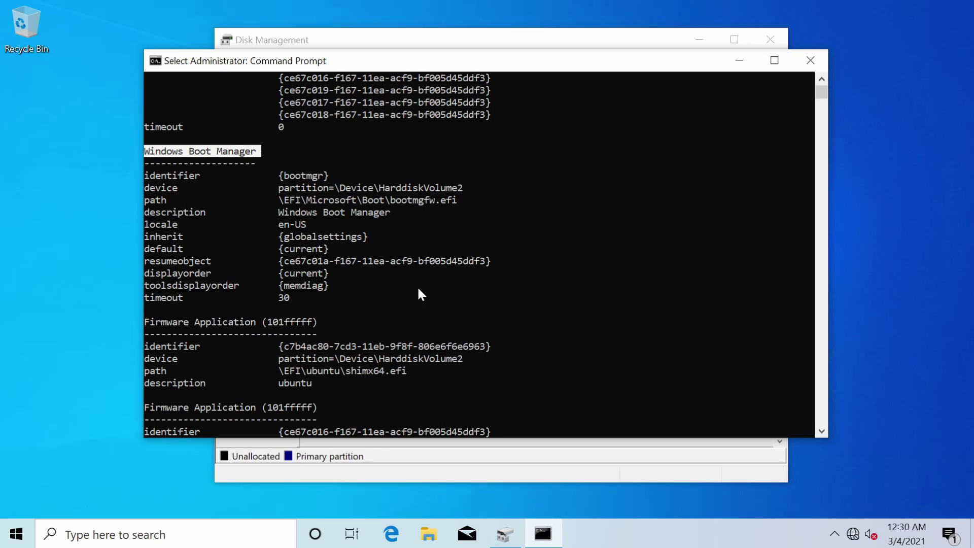
drag(145, 322, 341, 317)
click(344, 322)
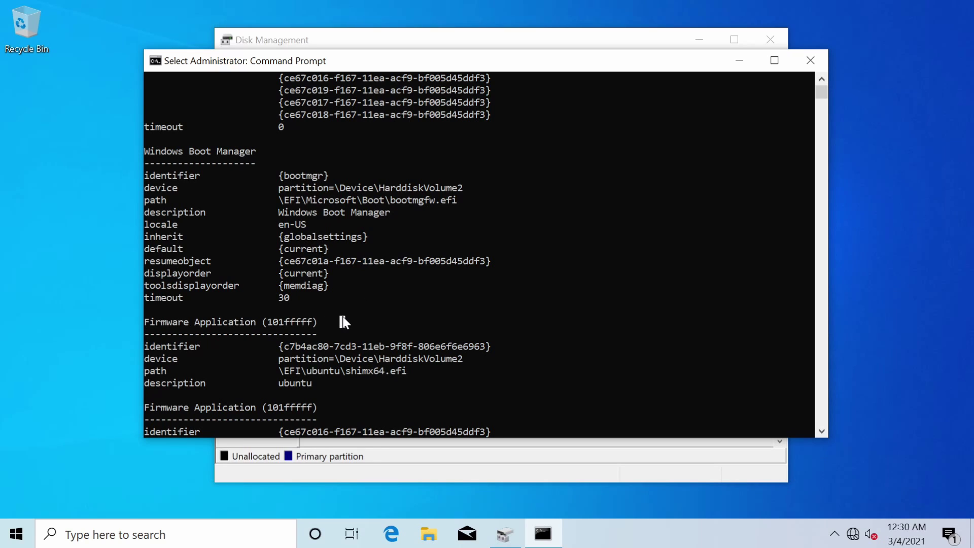
click(454, 334)
drag(412, 370, 278, 373)
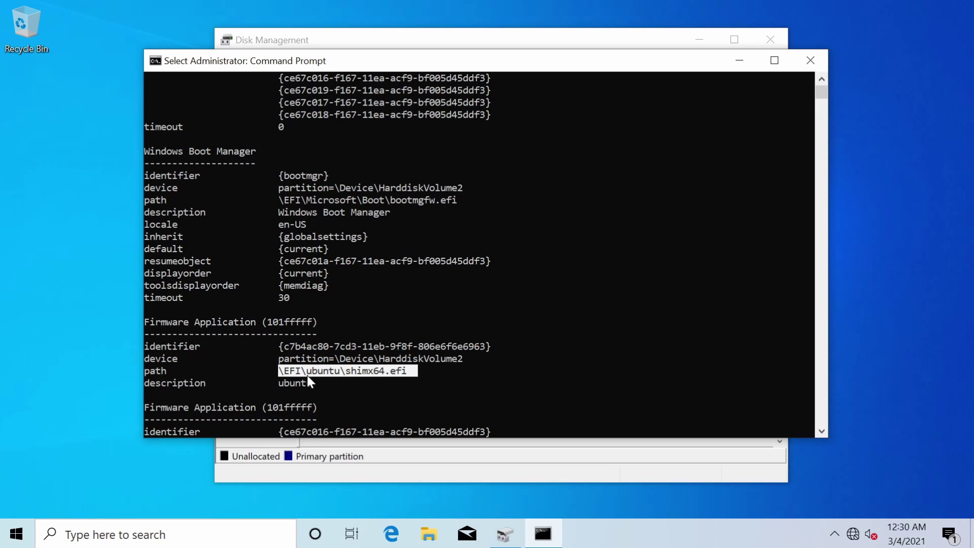
click(409, 370)
drag(411, 369, 278, 372)
drag(493, 345, 280, 352)
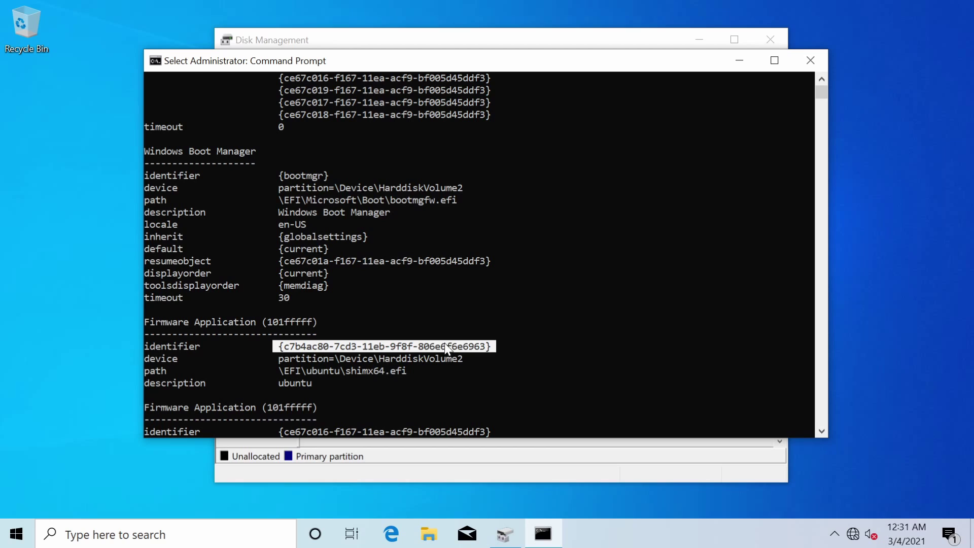
click(491, 345)
drag(492, 345, 280, 348)
- Mark the ubuntu entry's full identifier with Edit > Mark and copy it
right_click(374, 349)
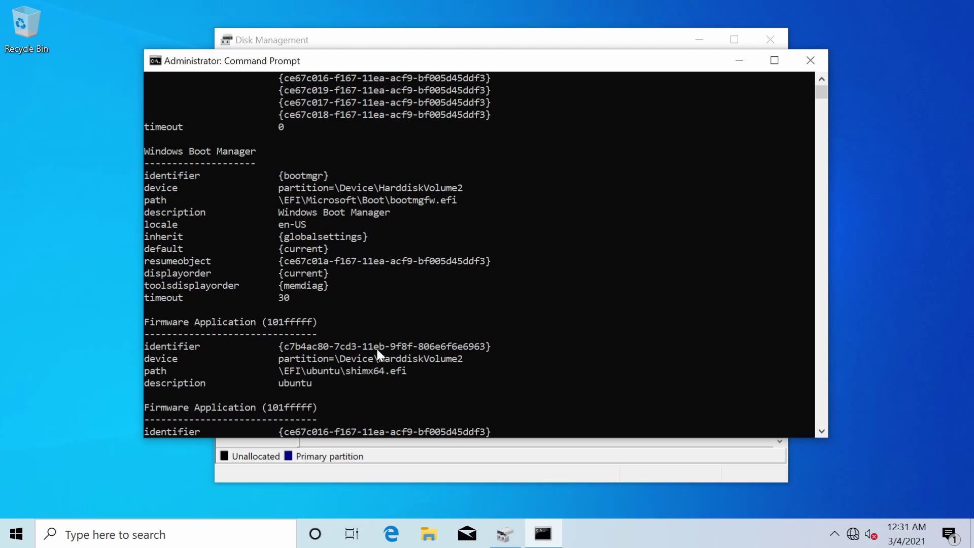
right_click(316, 62)
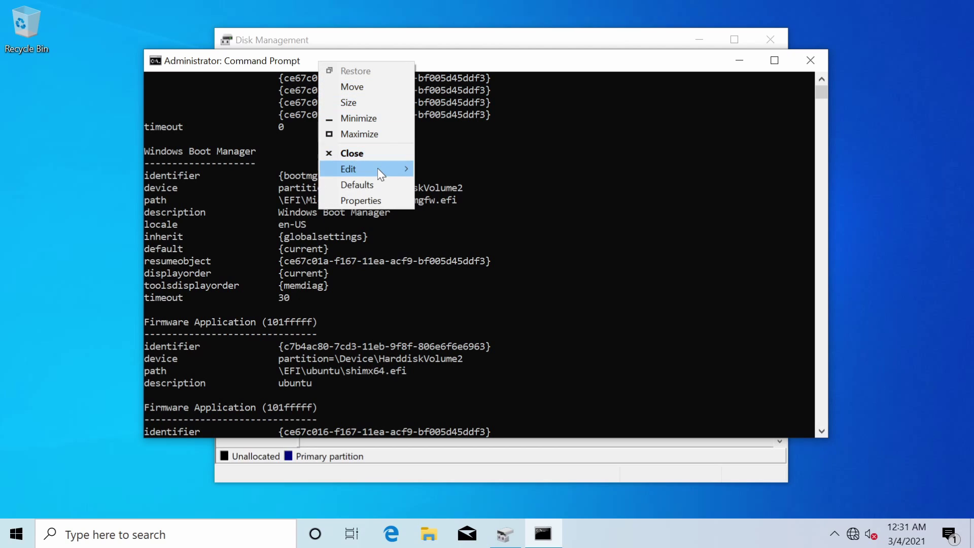
mouse_move(377, 169)
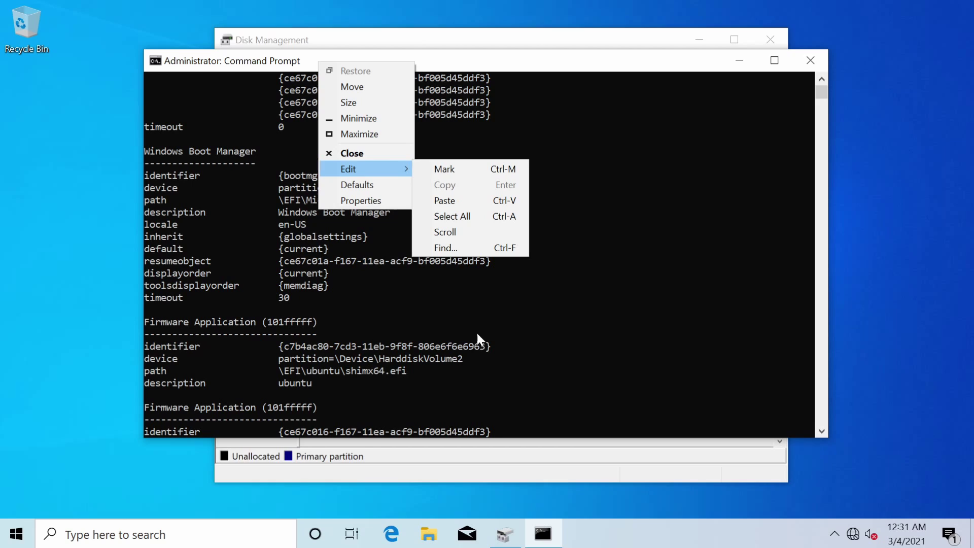
click(491, 346)
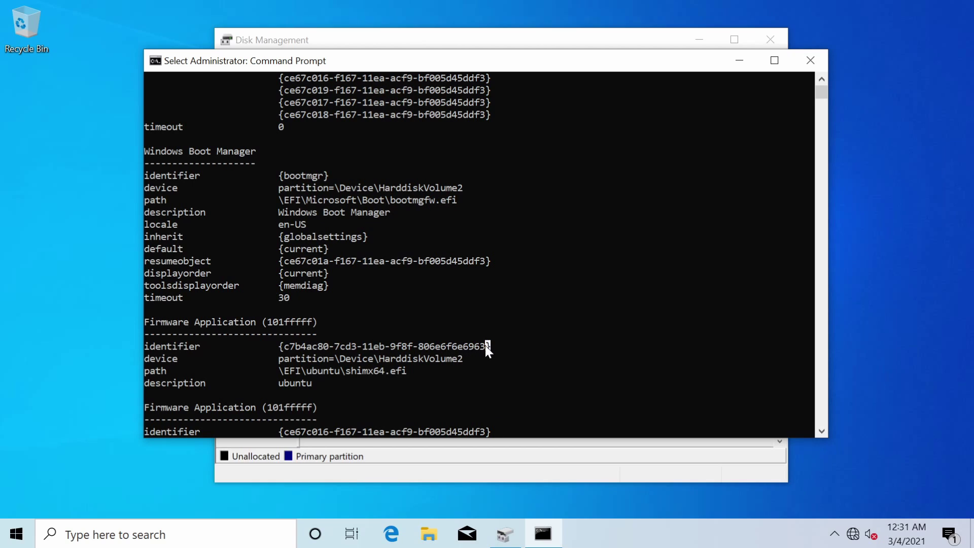
drag(485, 345, 283, 345)
key(Return)
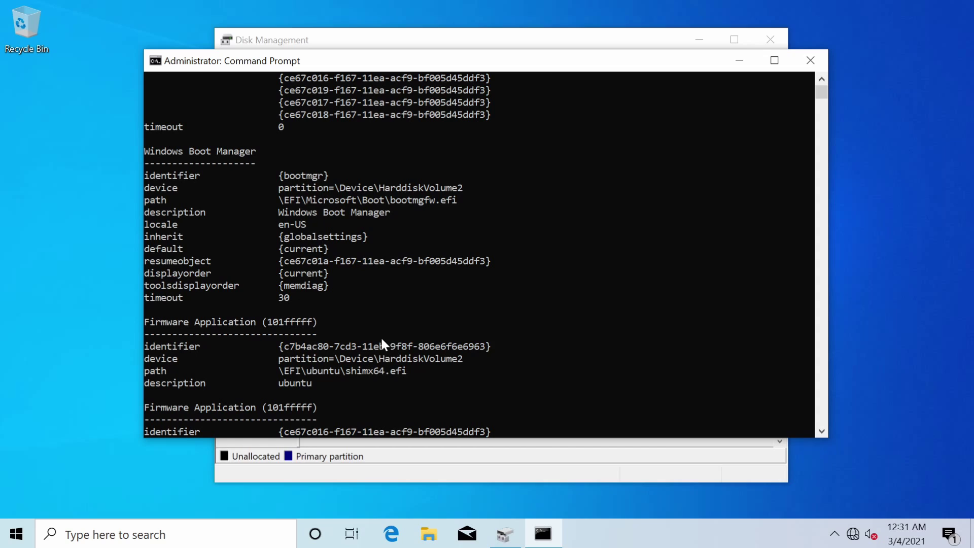
scroll(563, 231, down, 1)
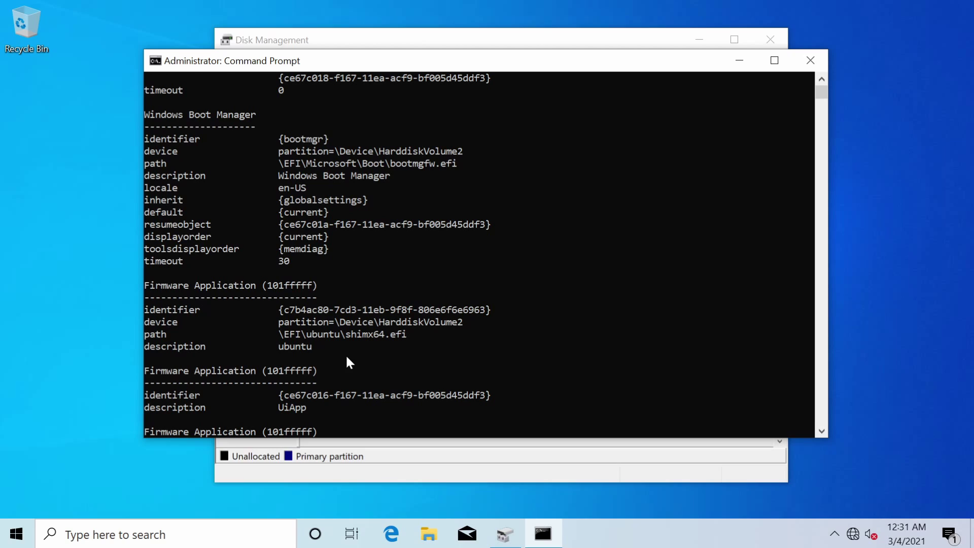
- Clear the console with cls and run 'bcdedit /delete' on the pasted ubuntu identifier
text(cls)
key(Return)
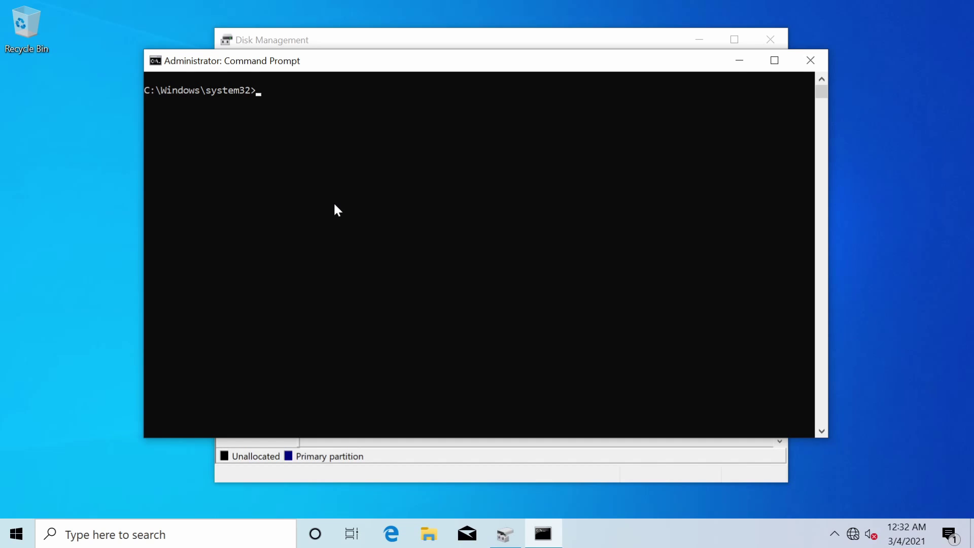
text(bcdedit /delete)
right_click(404, 97)
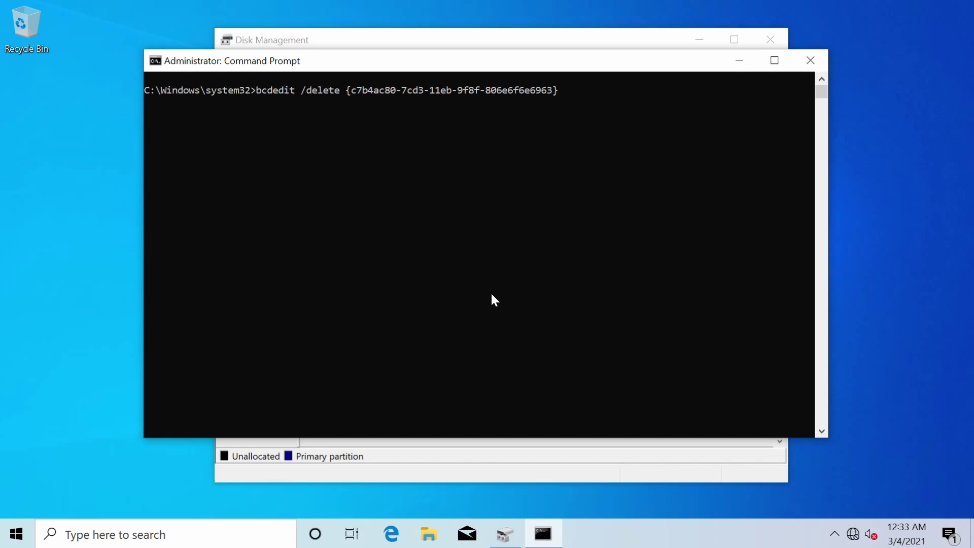
key(Return)
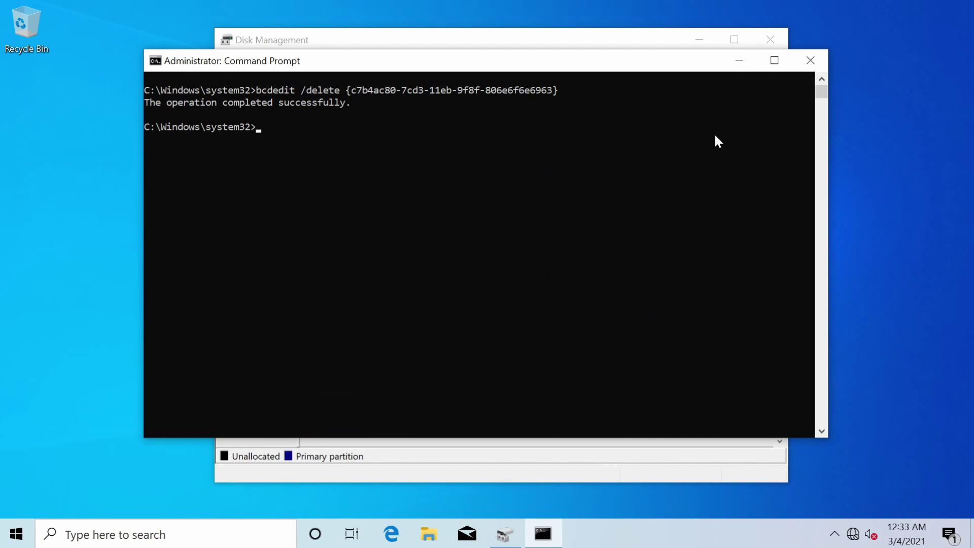
click(740, 41)
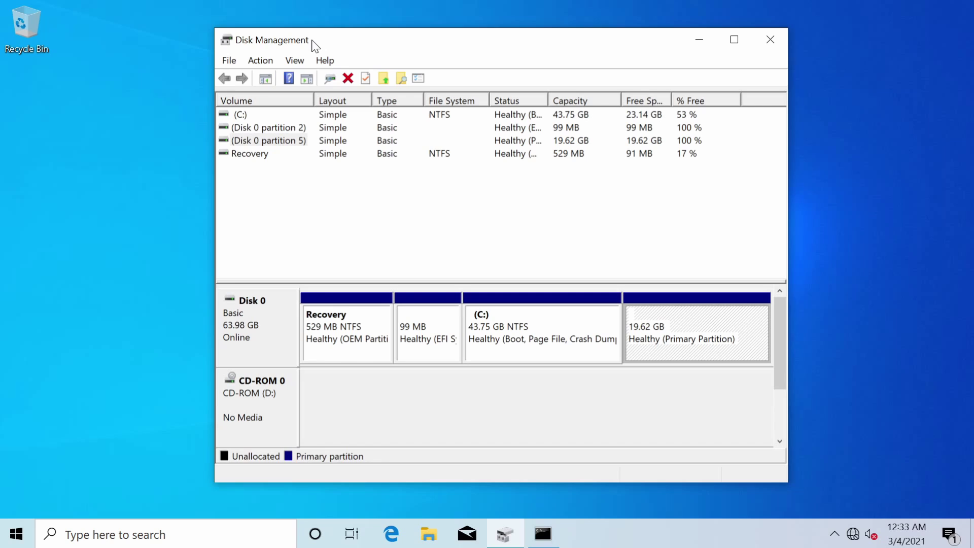
- Inspect Disk 0's Recovery, (C:) and 19.62 GB partitions one by one
click(561, 396)
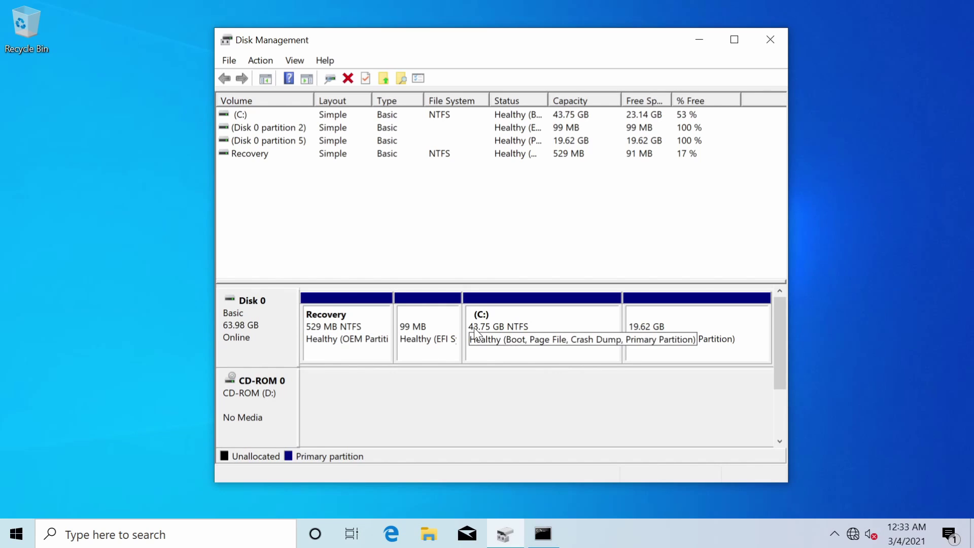
click(330, 335)
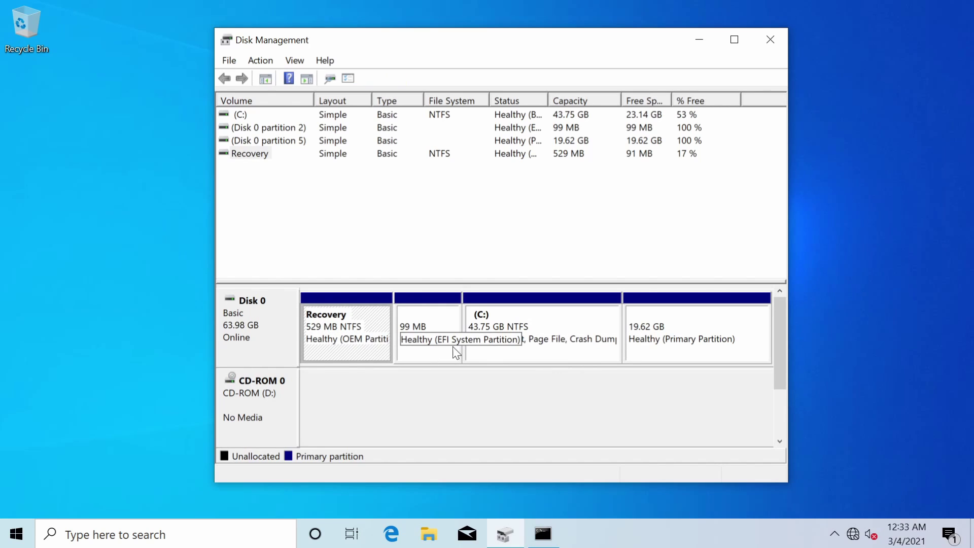
click(474, 330)
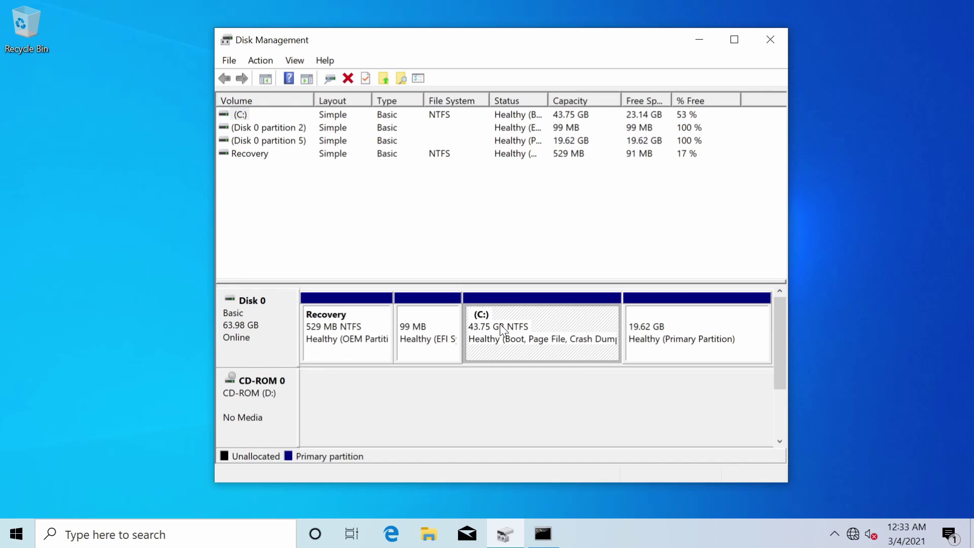
click(686, 347)
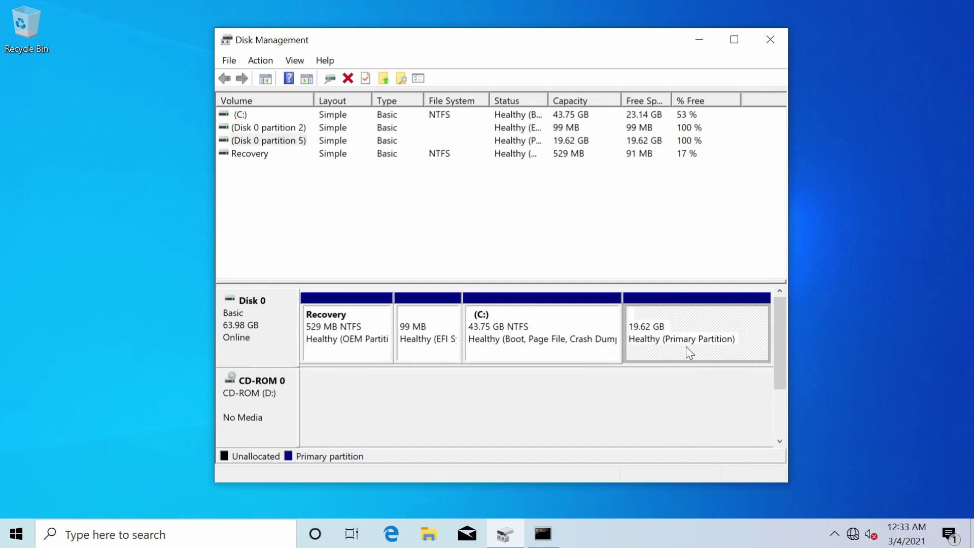
- Delete the 19.62 GB Linux volume and confirm, turning it into Unallocated space
right_click(675, 342)
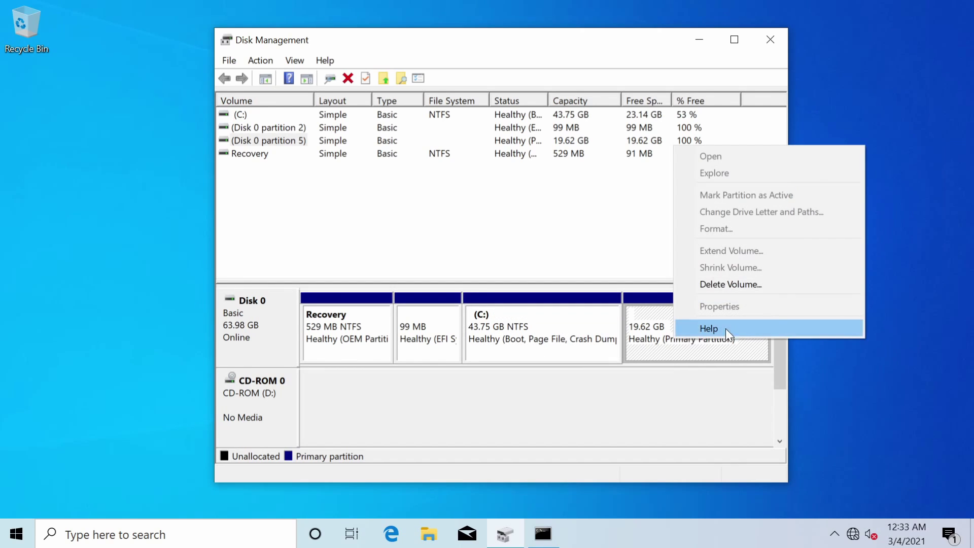
click(752, 285)
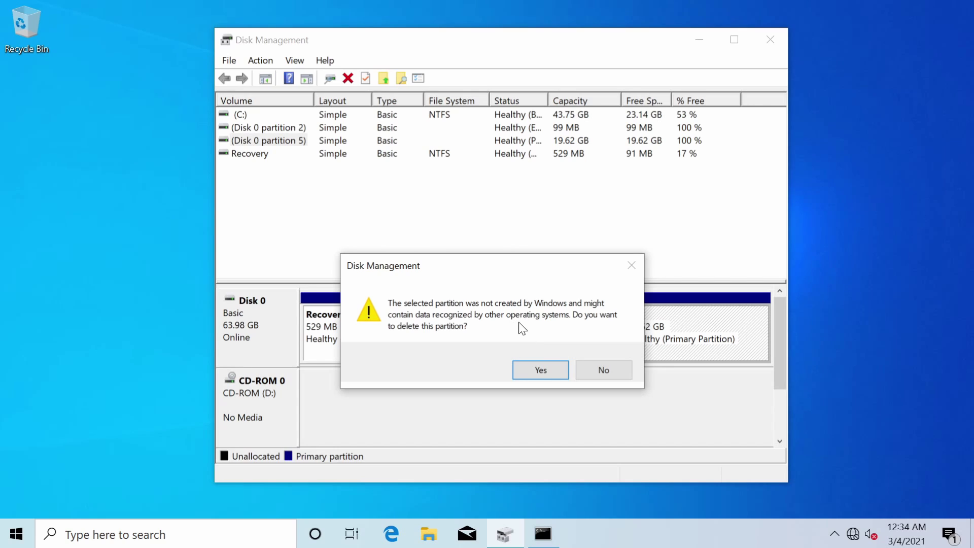
click(540, 370)
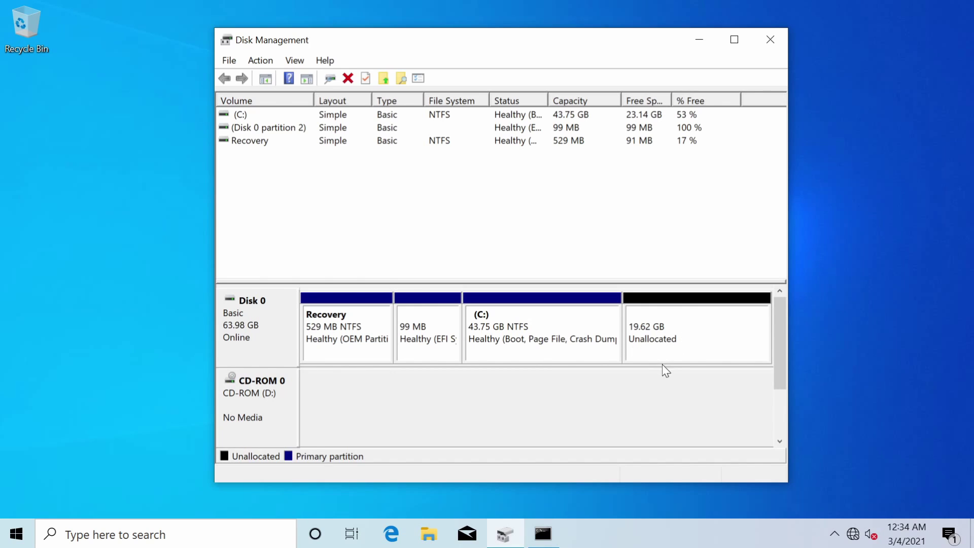
- Extend (C:) with all 20086 MB of unallocated space, growing it to 63.37 GB
click(559, 327)
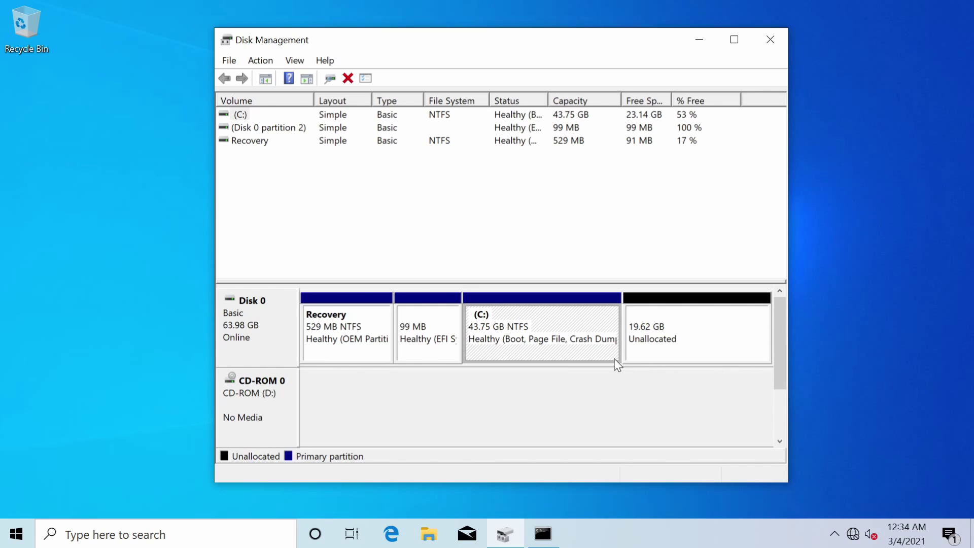
right_click(561, 327)
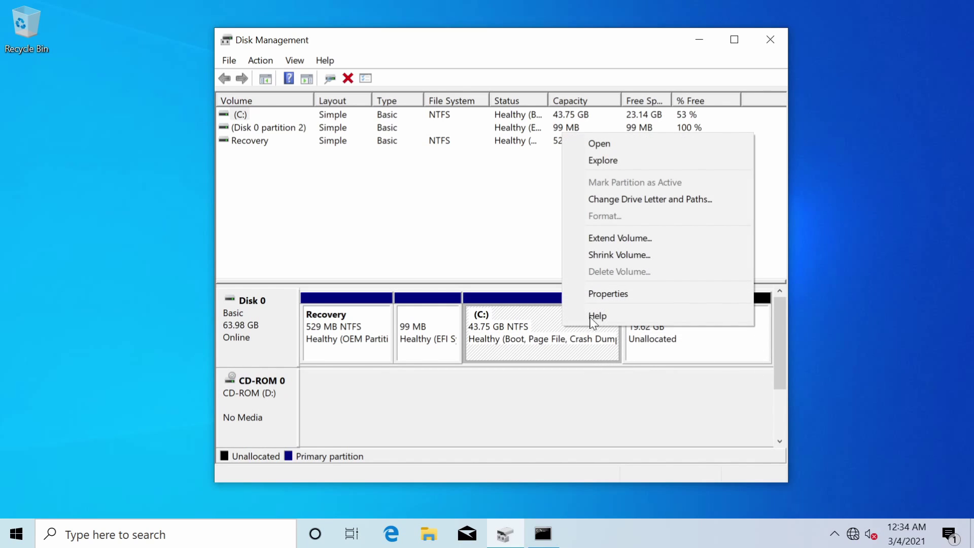
click(622, 230)
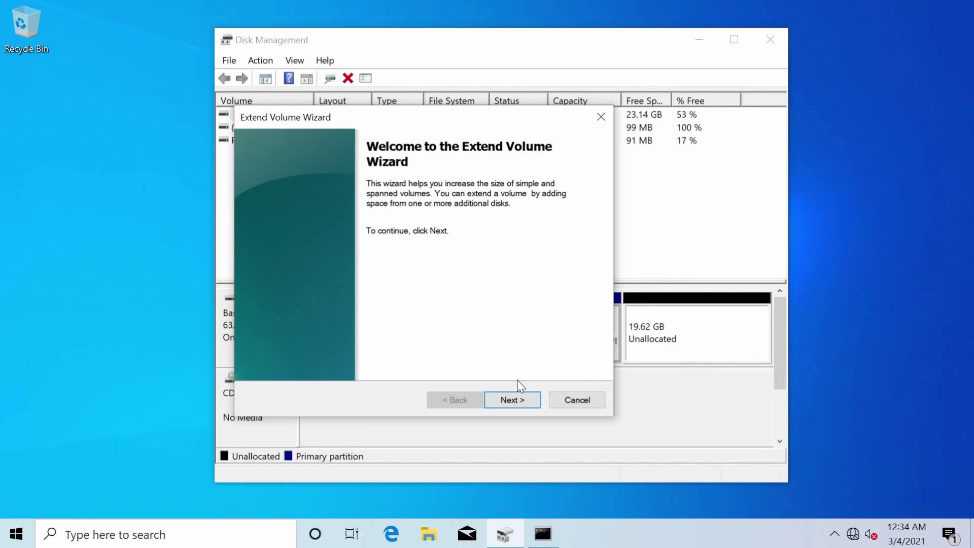
click(506, 400)
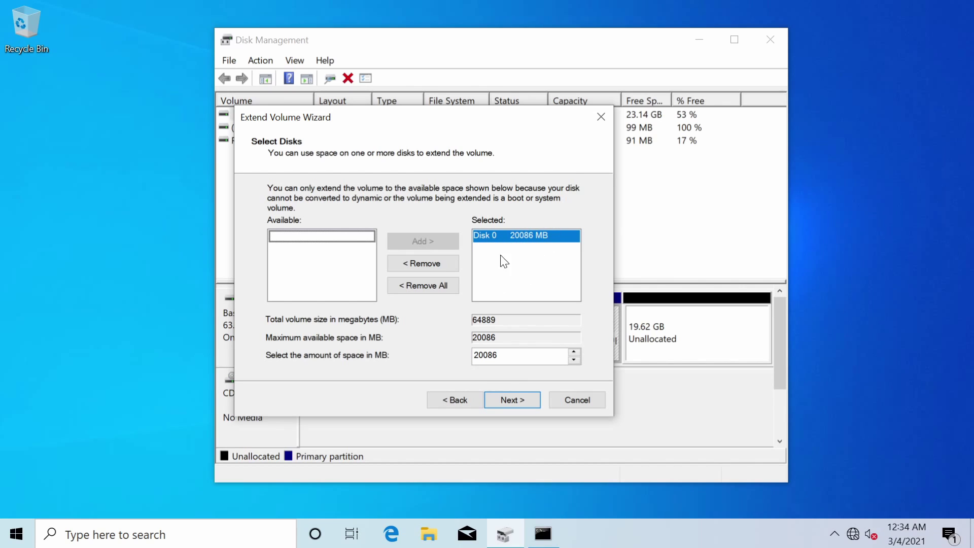
click(515, 399)
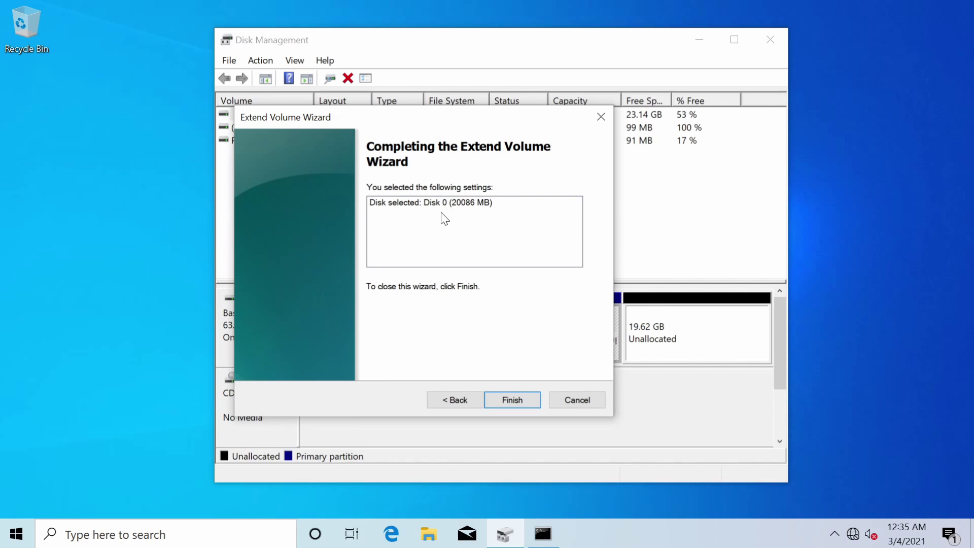
click(511, 400)
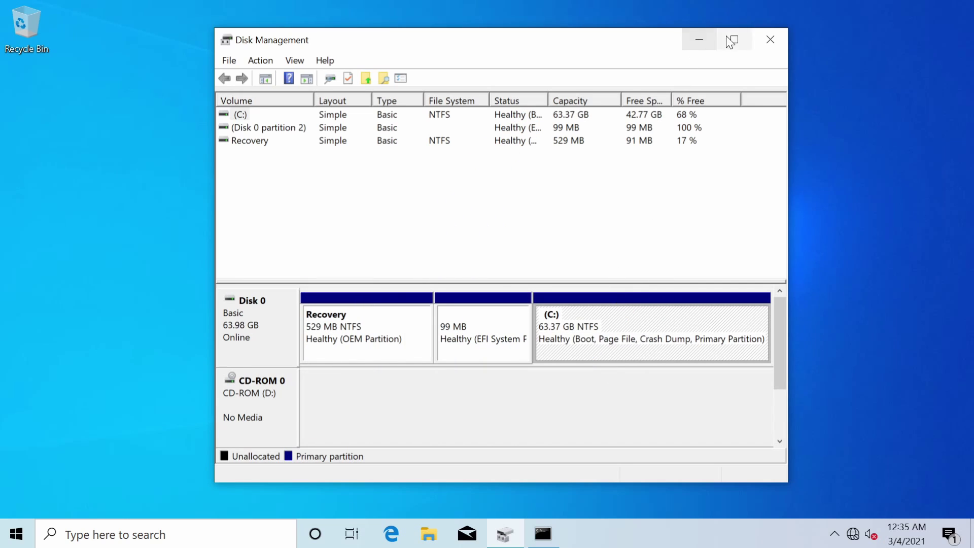
- Close Disk Management and Command Prompt, then restart Windows from the Start menu's power options
click(769, 39)
click(504, 533)
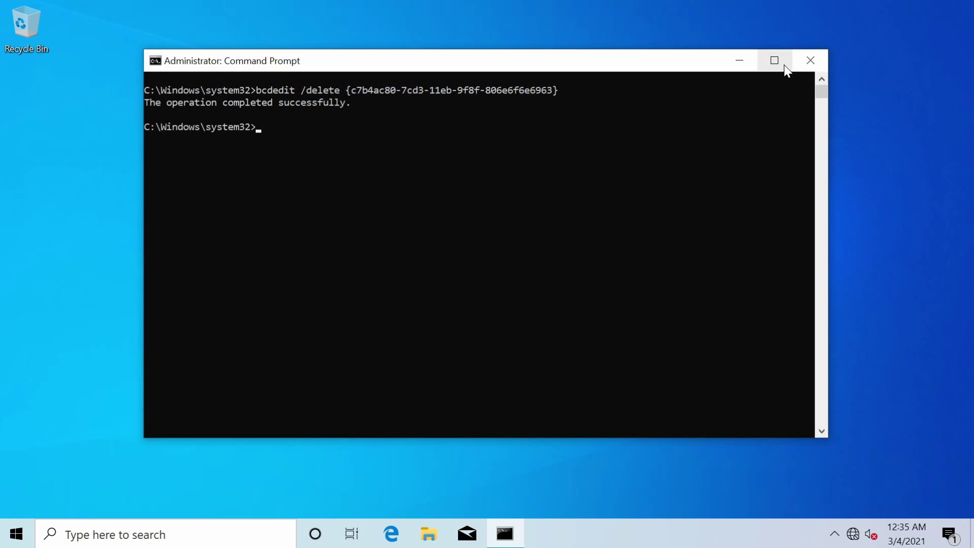
click(810, 60)
click(16, 533)
click(17, 500)
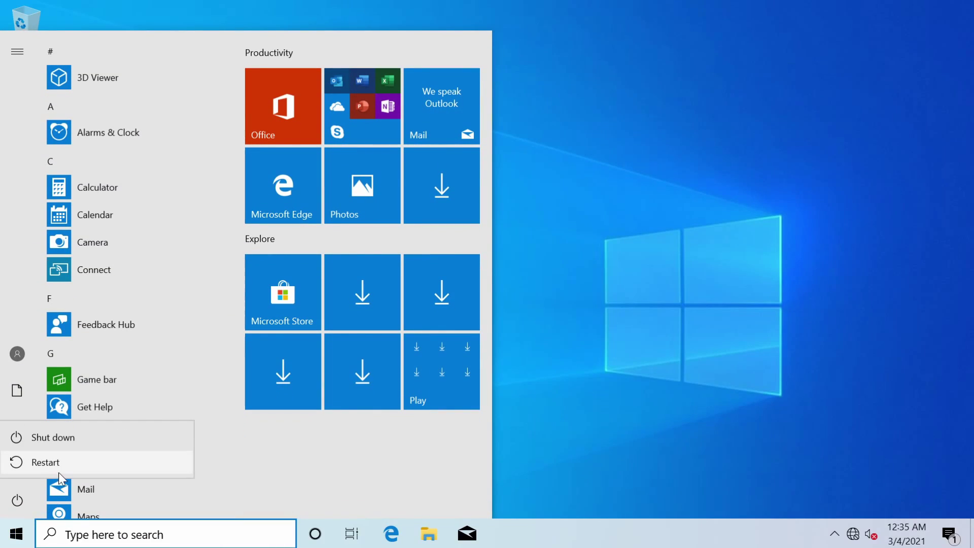
click(59, 471)
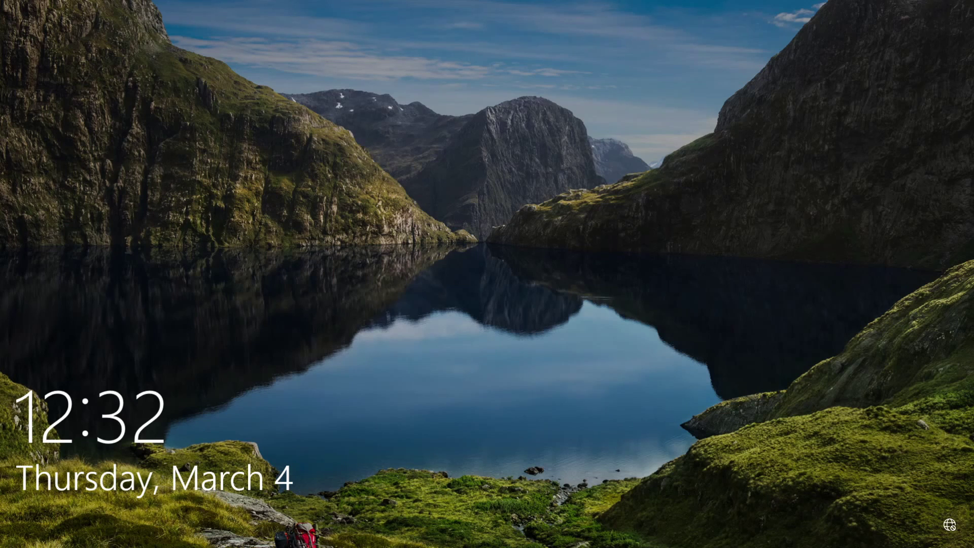
- Dismiss the lock screen and sign in with the account password
key(Return)
text(a)
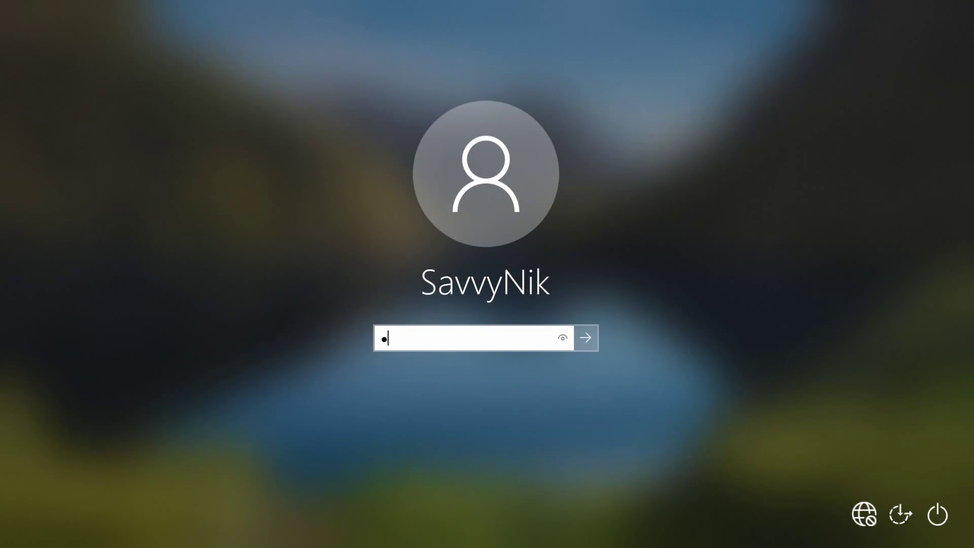
key(Return)
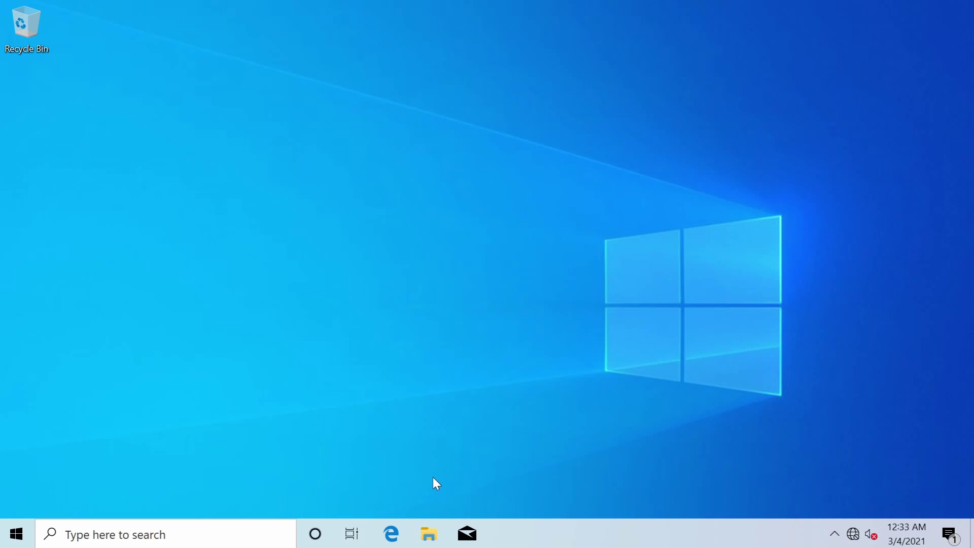
- Check in This PC that Local Disk (C:) now shows 42.7 GB free of 63.3 GB
click(428, 532)
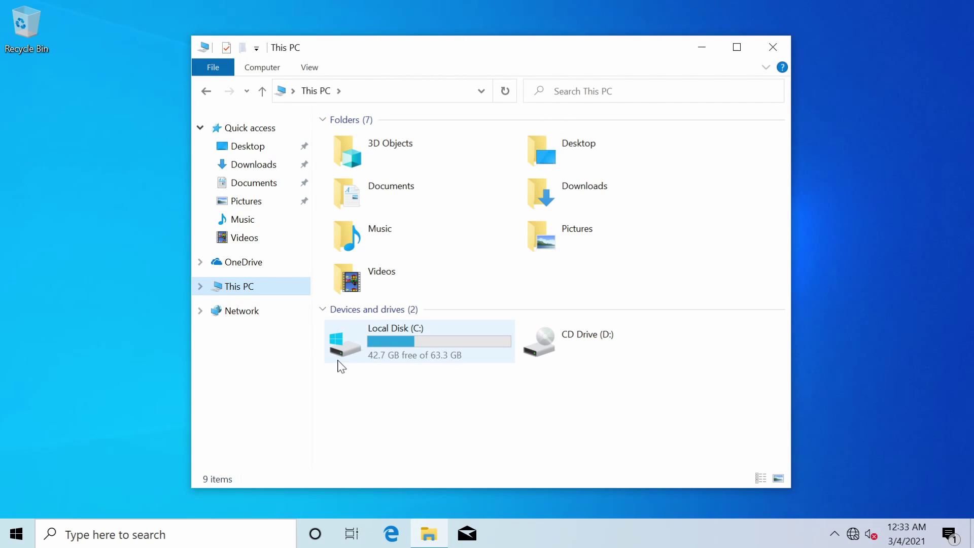
click(432, 391)
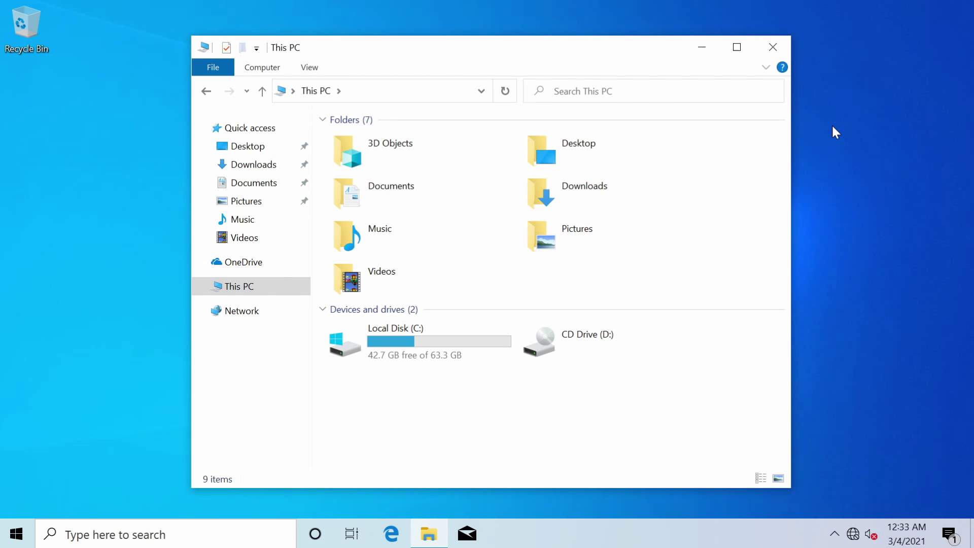
- Close the File Explorer window with Alt+F4, leaving the bare Windows 10 desktop
key(alt+F4)
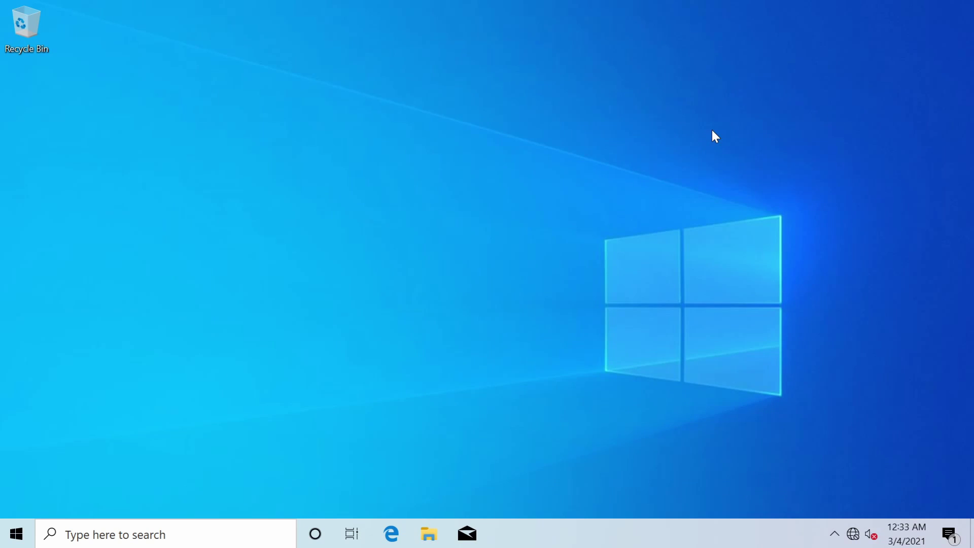